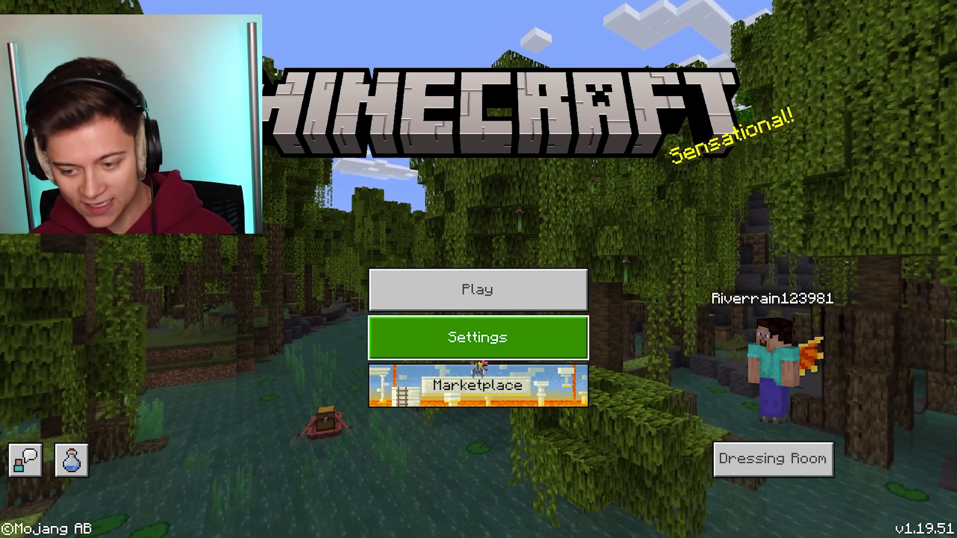
# Enter Settings from the title screen and select the Video category.
pyautogui.press('Return')
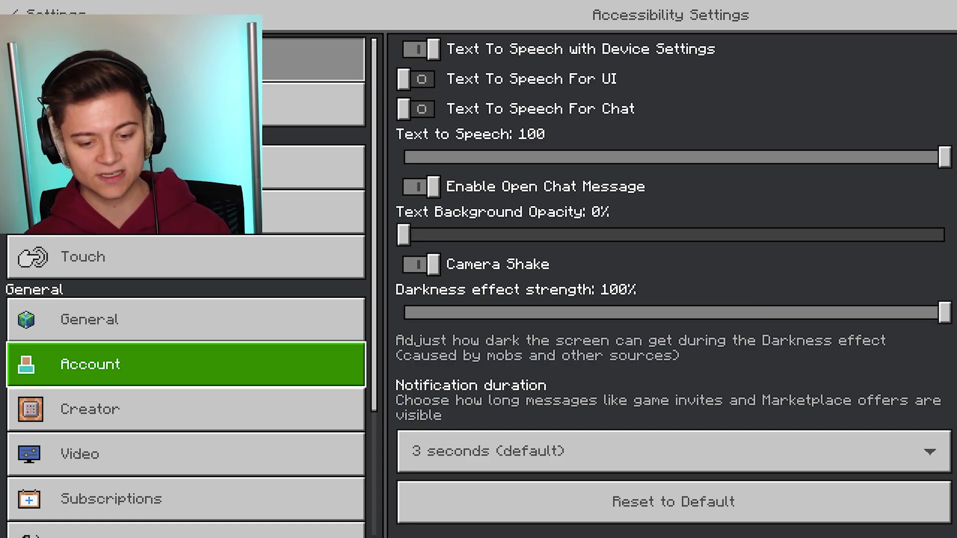
pyautogui.press('Down')
pyautogui.press('Down')
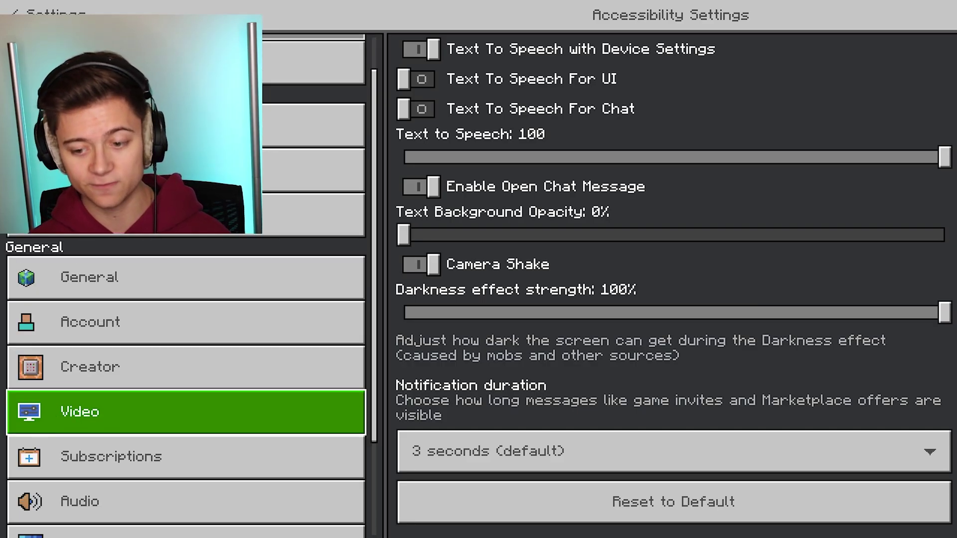
# Scroll the video options to Render Distance, revealing the greyed-out Upscaling and Ray Tracing toggles.
pyautogui.press('Right')
pyautogui.press('Up')
pyautogui.press('Down')
pyautogui.press('Down')
pyautogui.press('Down')
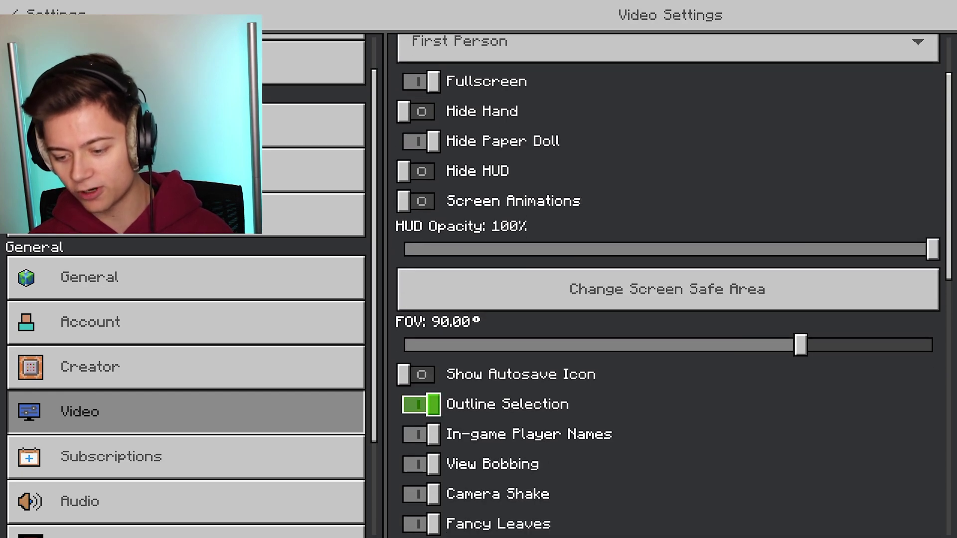
pyautogui.press('Up')
pyautogui.press('Up')
pyautogui.press('Down')
pyautogui.press('Down')
pyautogui.press('Down')
pyautogui.press('Down')
pyautogui.press('Down')
pyautogui.press('Down')
pyautogui.press('Down')
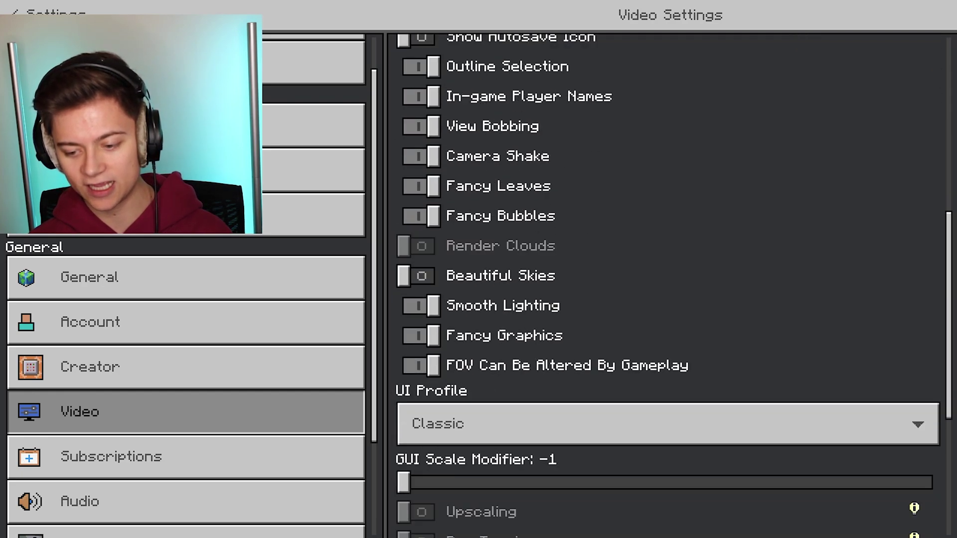
pyautogui.press('Down')
pyautogui.press('Down')
pyautogui.press('Down')
pyautogui.press('Down')
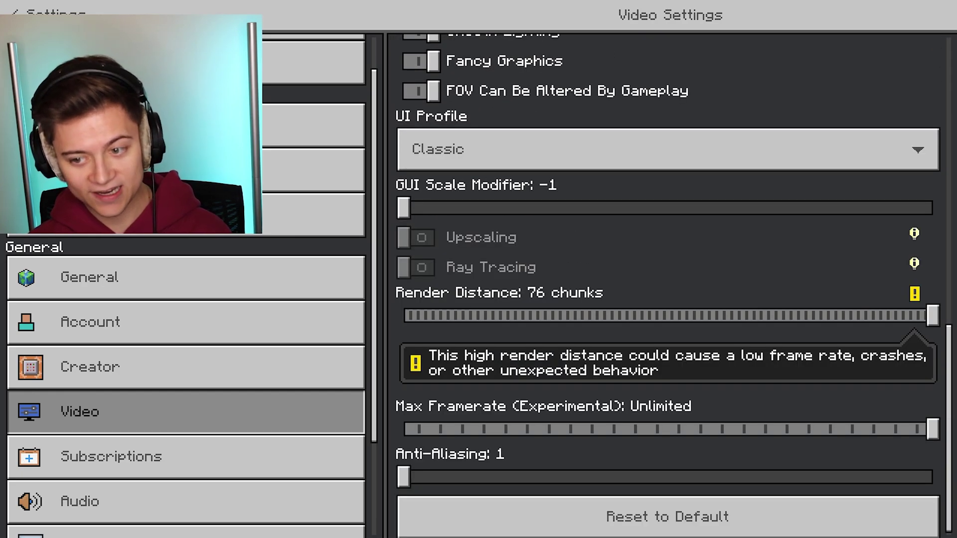
pyautogui.press('Up')
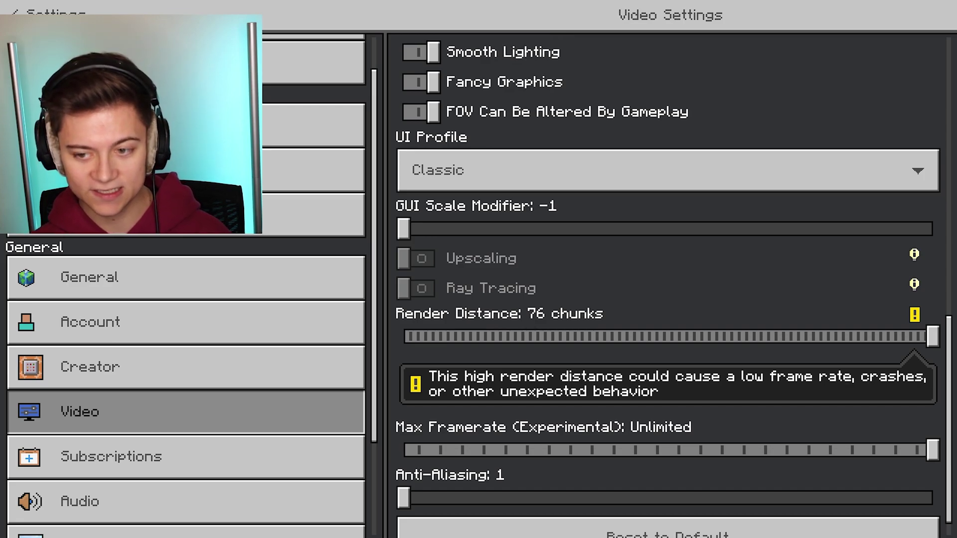
pyautogui.press('Up')
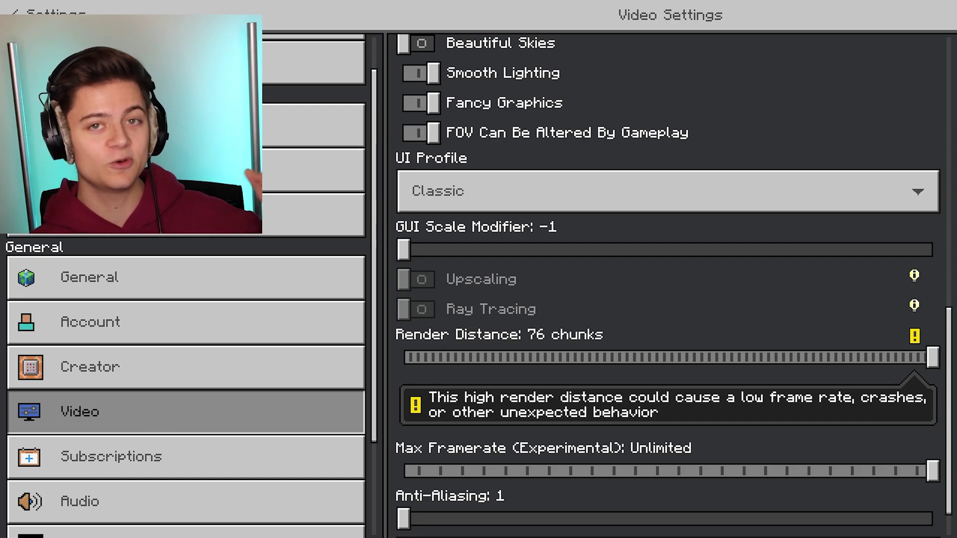
pyautogui.scroll(1, 668, 284)
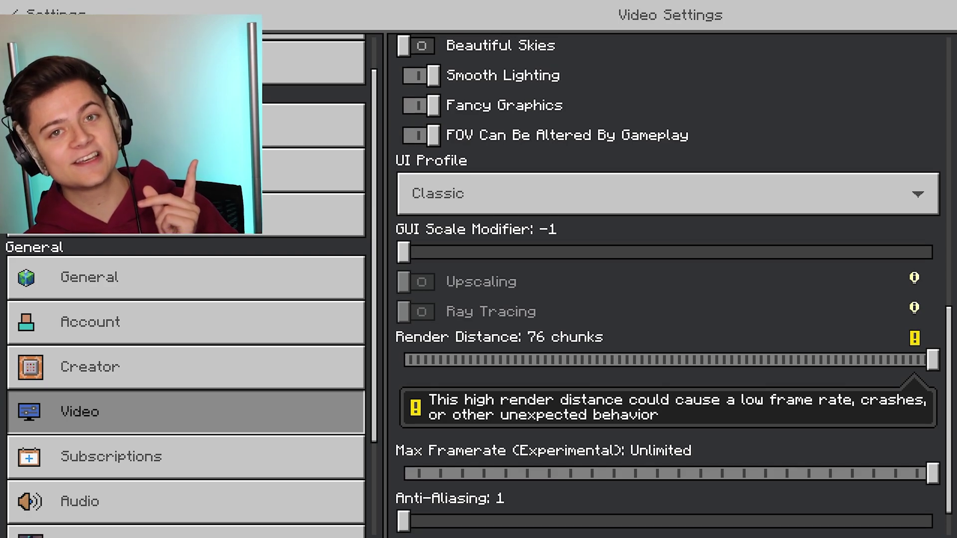